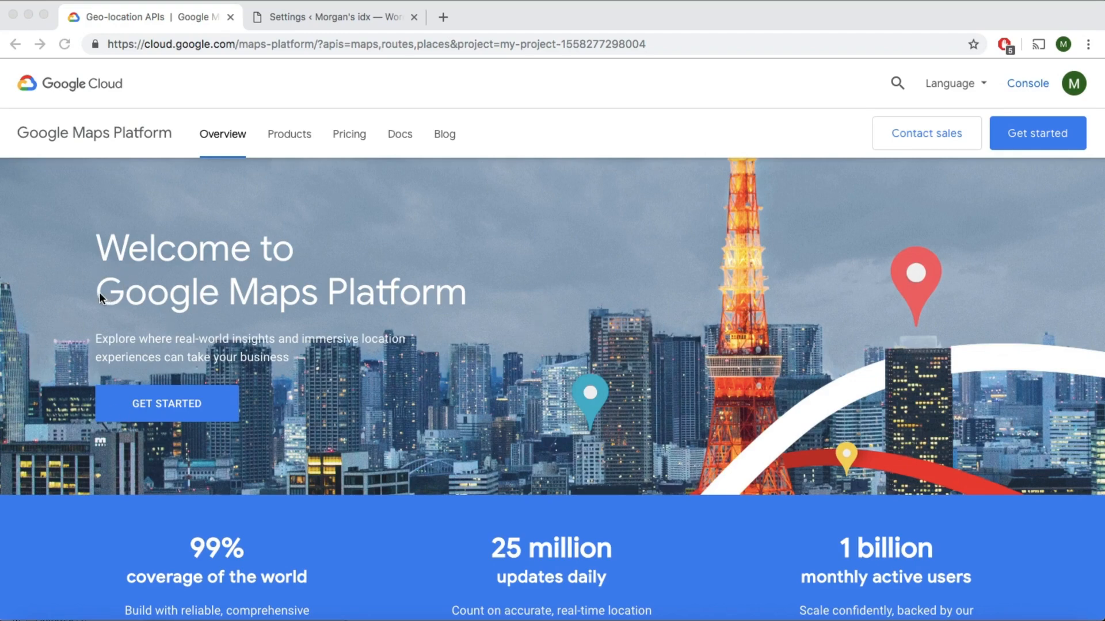
Enable Google Maps Platform with the Maps, Routes and Places products for My Project and generate its API key.
left_click_drag(96, 297, 463, 305)
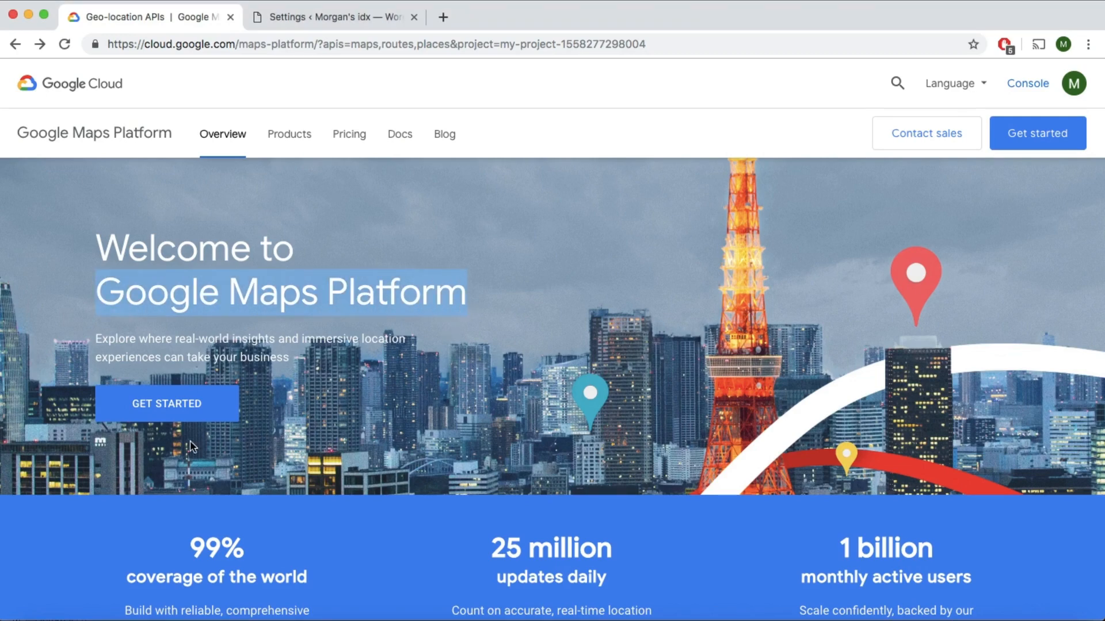
left_click(1037, 134)
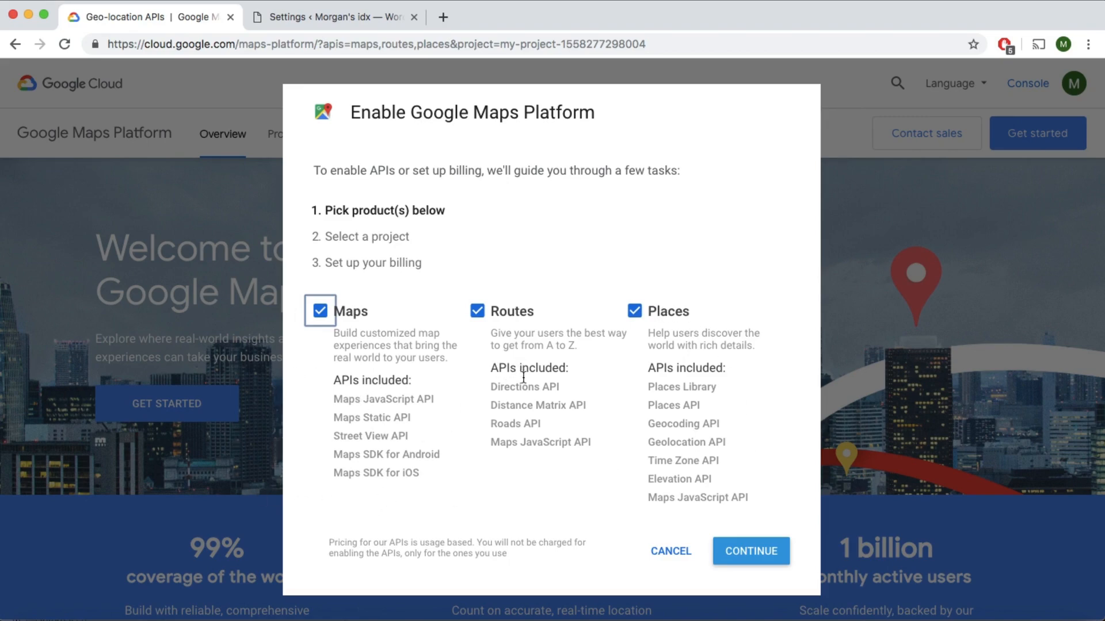
left_click(742, 553)
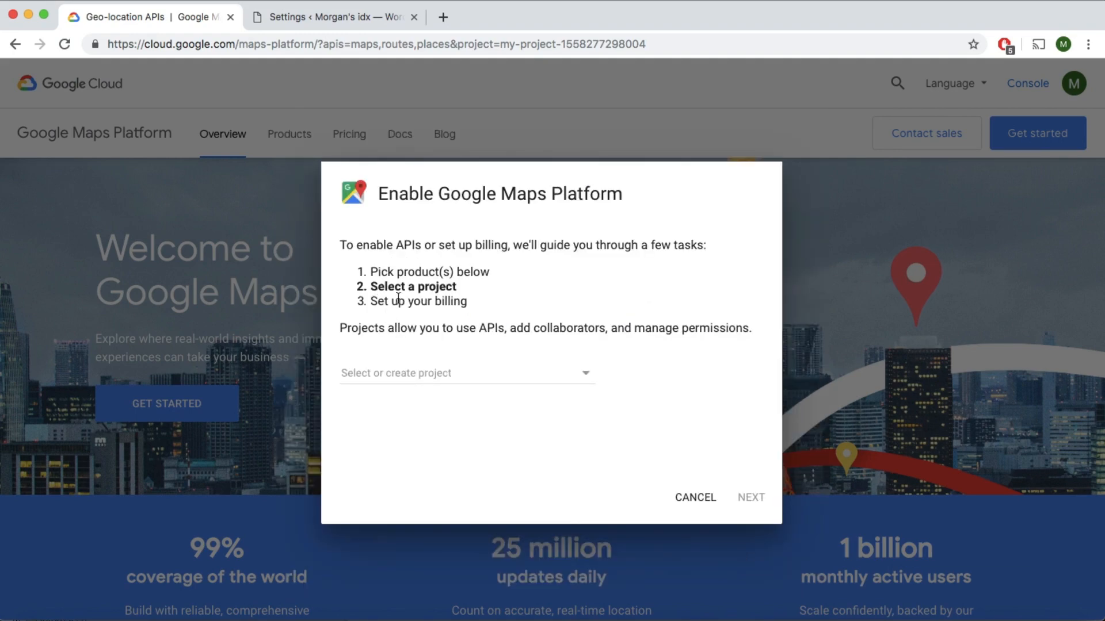
left_click(398, 378)
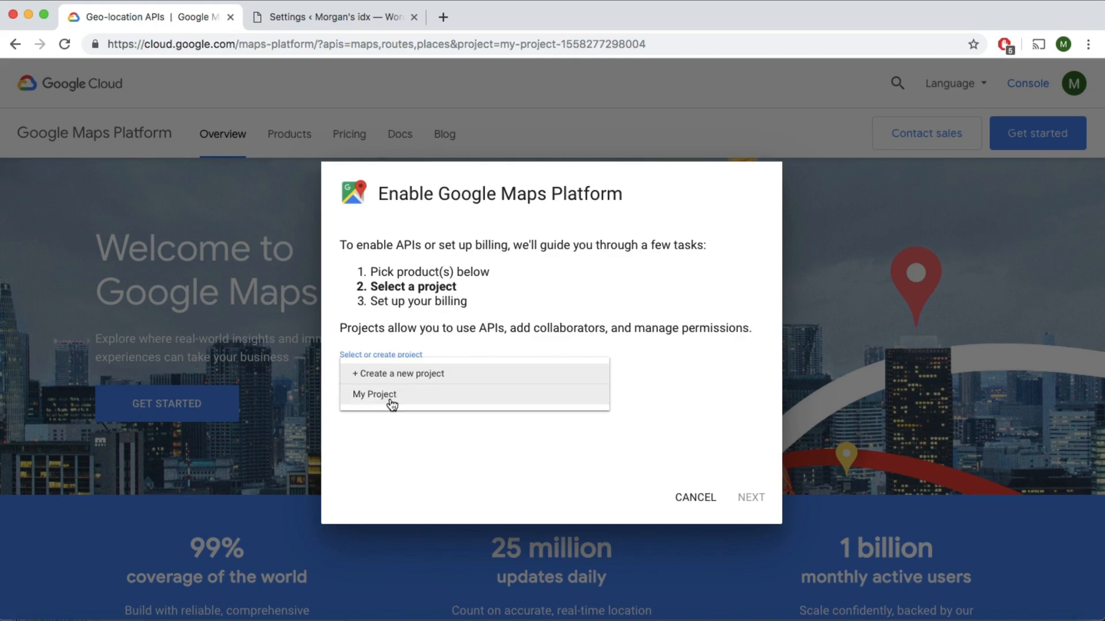
left_click(391, 402)
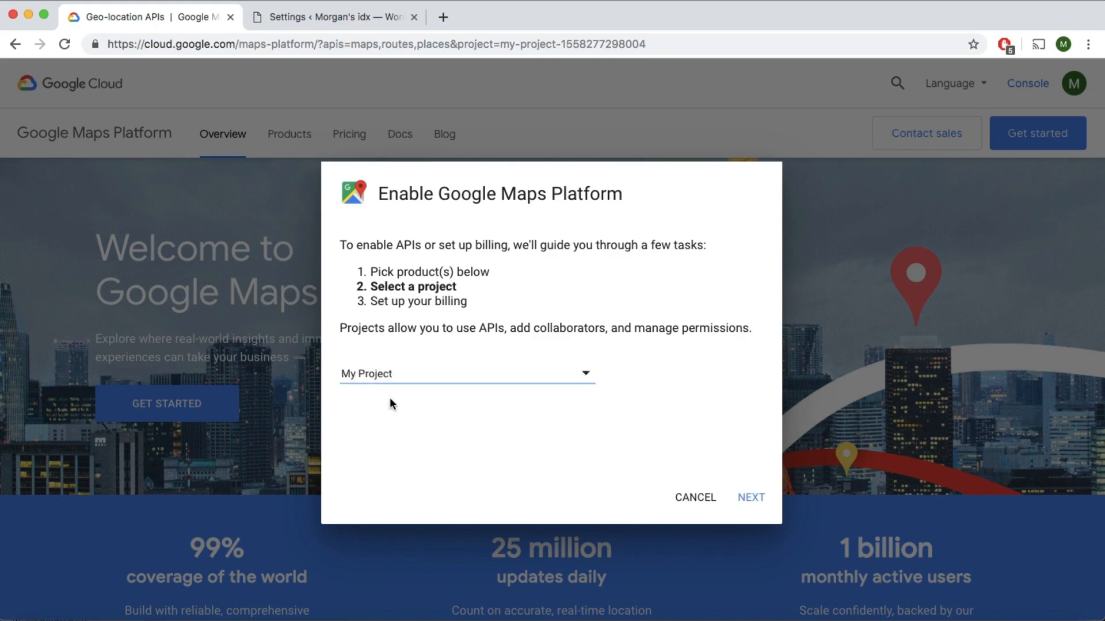
left_click(751, 499)
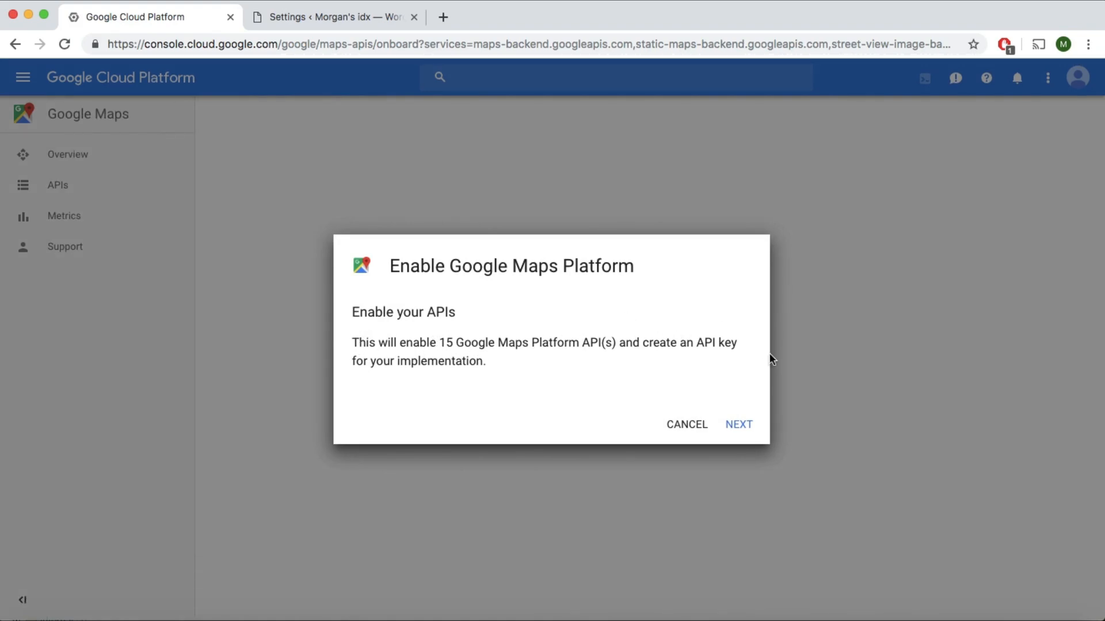
left_click(741, 424)
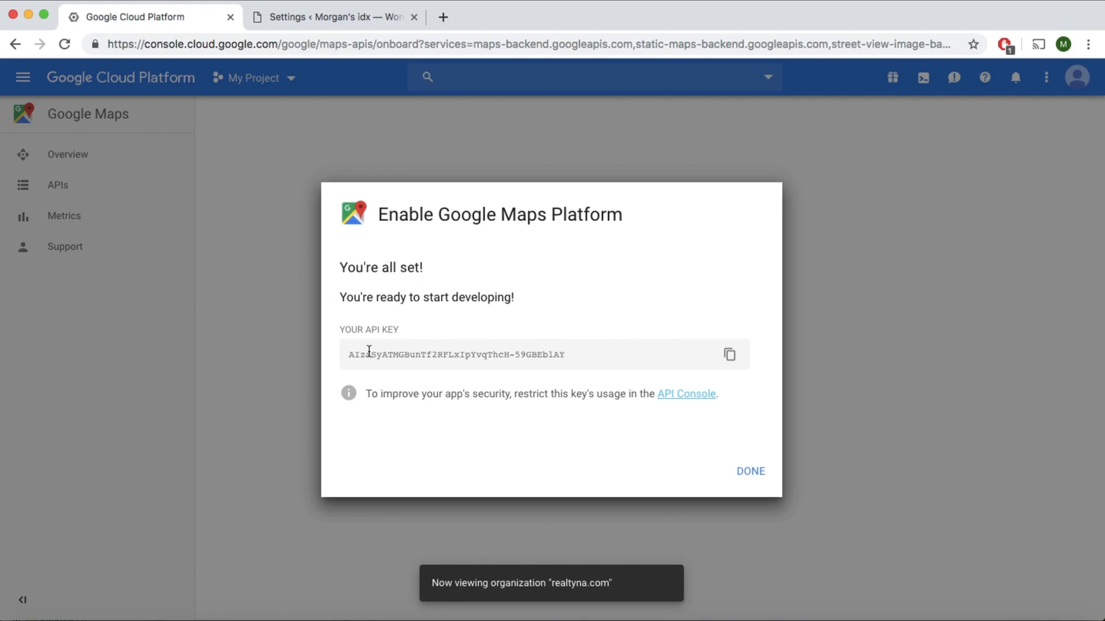
Copy the generated API key and finish the Google Maps Platform setup.
triple_click(438, 351)
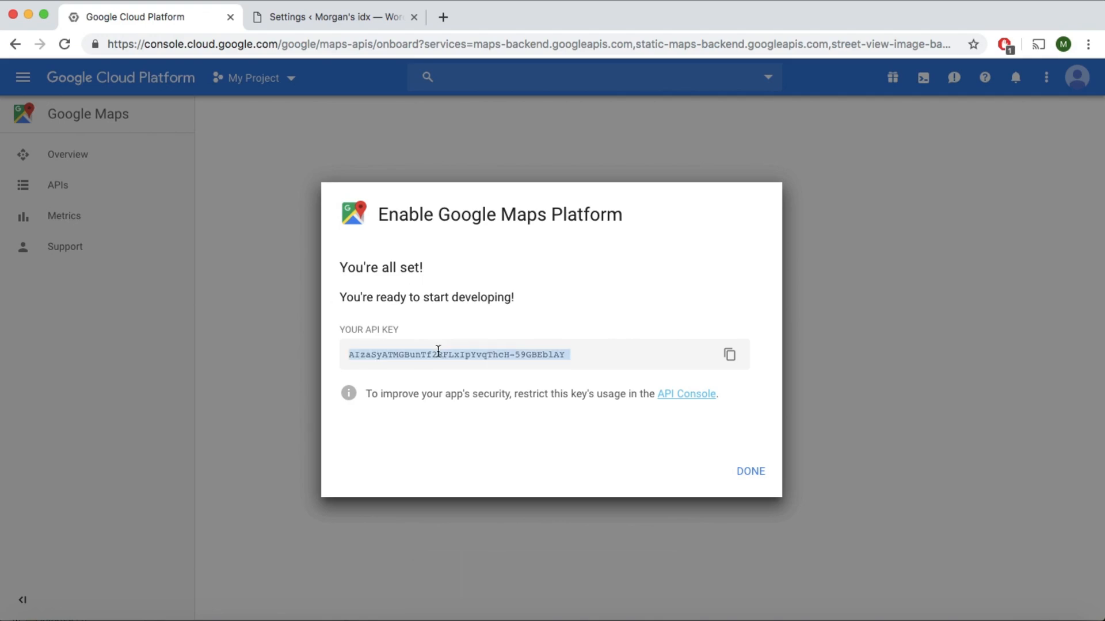
left_click(731, 355)
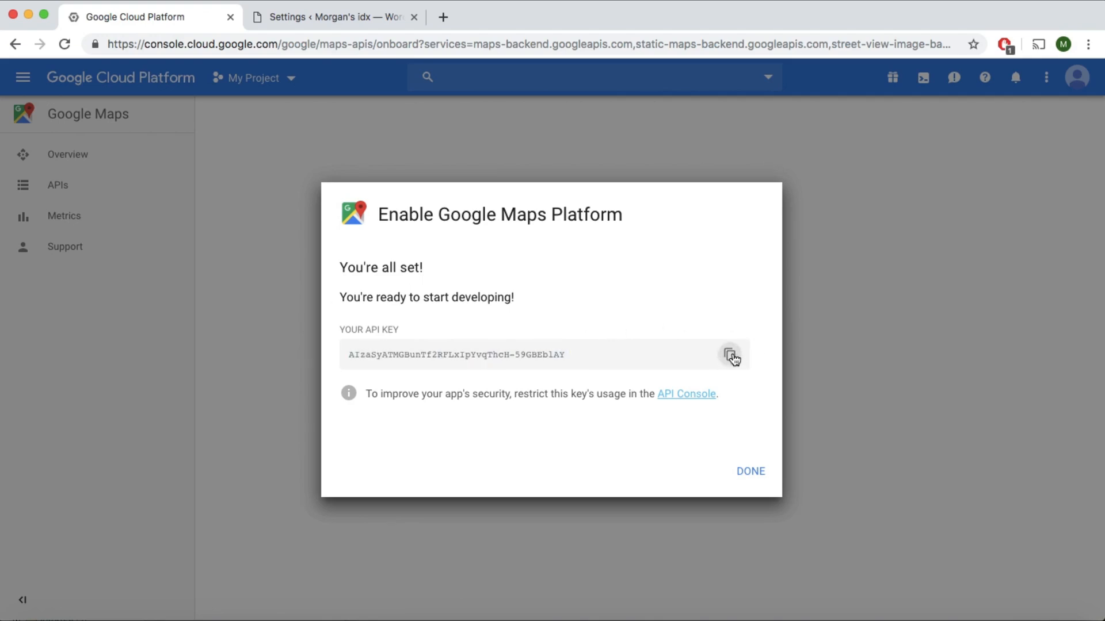
left_click(755, 484)
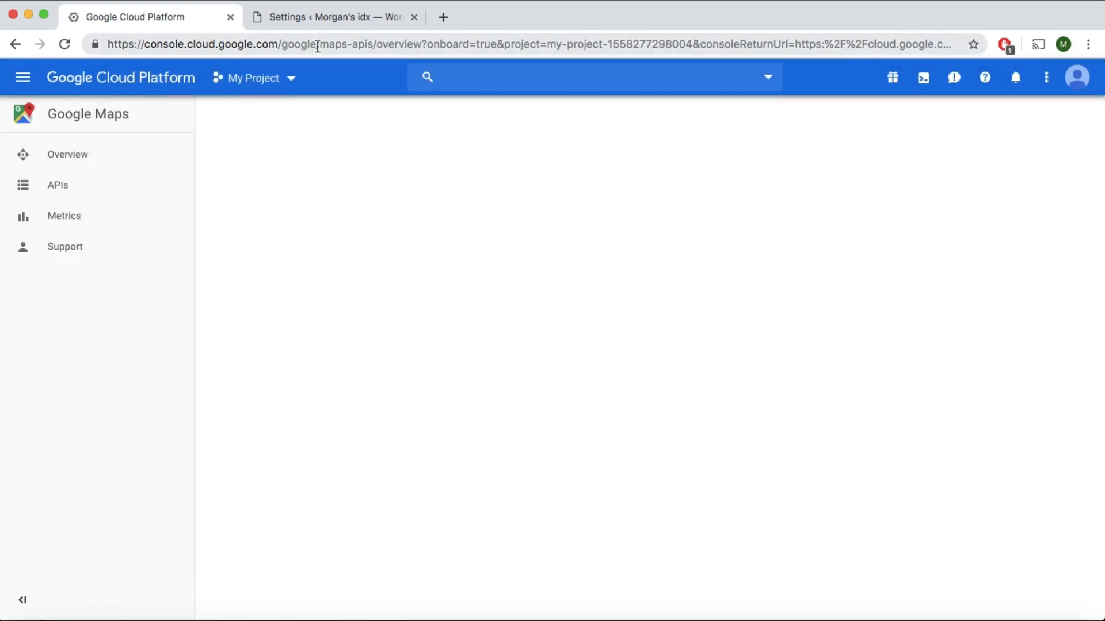
Switch to the WordPress WPL settings and paste the copied API key into the server-side Google API key field.
left_click(291, 21)
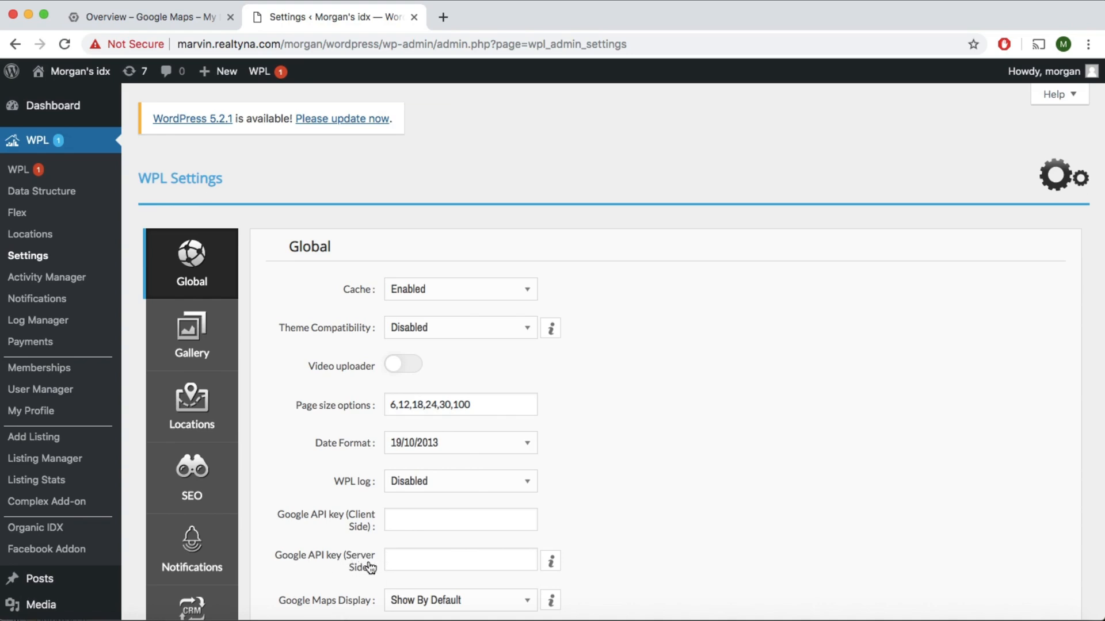
left_click(467, 558)
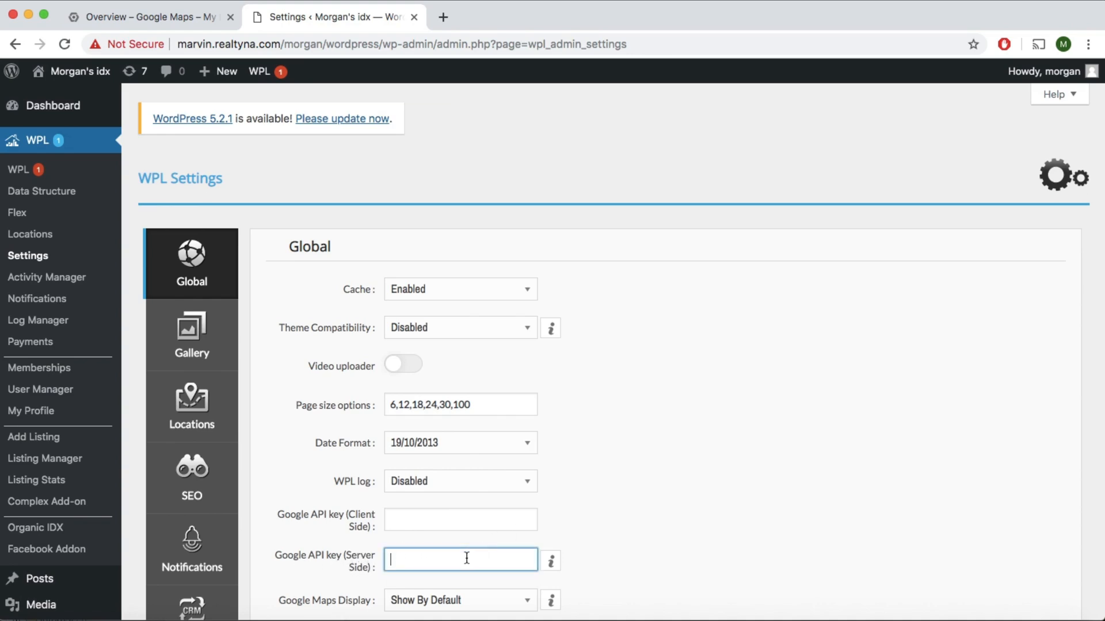
key("super+v")
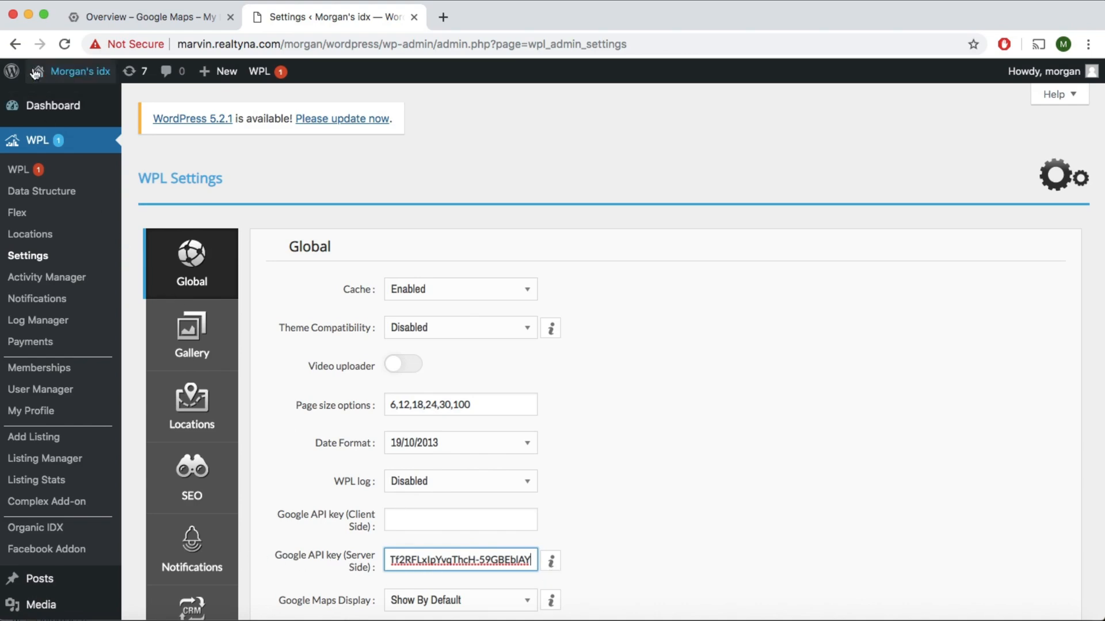
Back in Google Cloud Platform, create a second API key under the project's credentials and open its restriction settings.
left_click(99, 17)
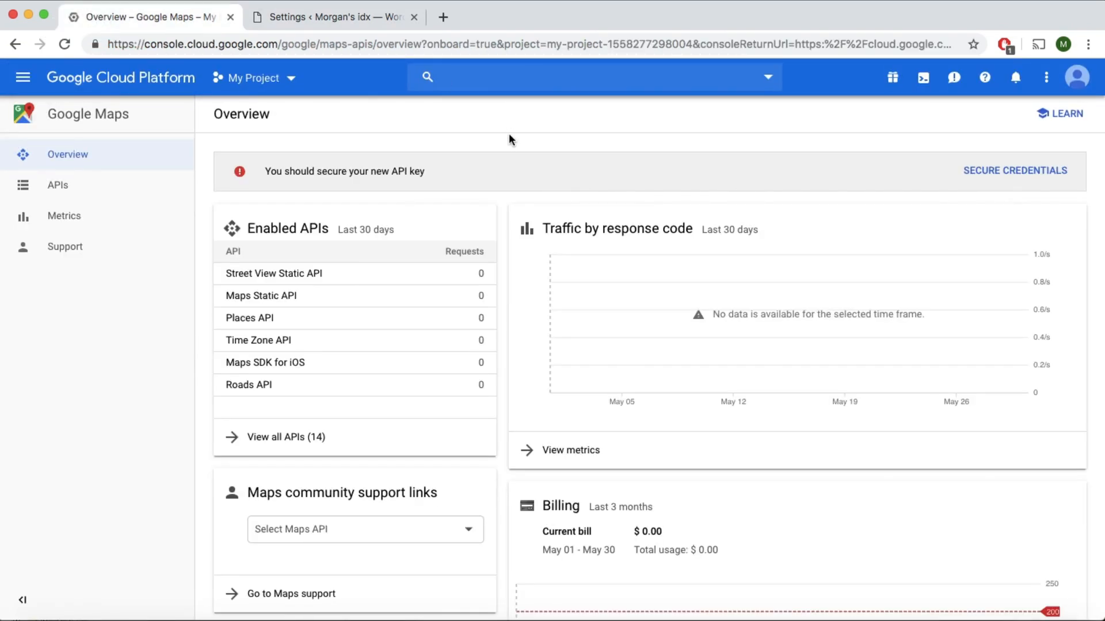
left_click(26, 84)
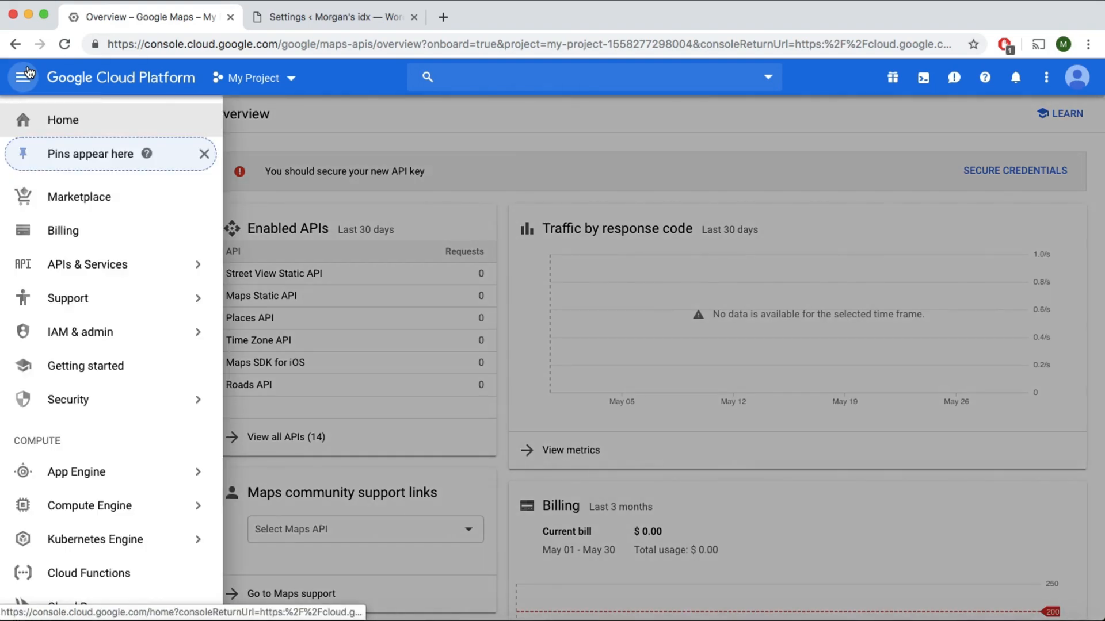
mouse_move(109, 270)
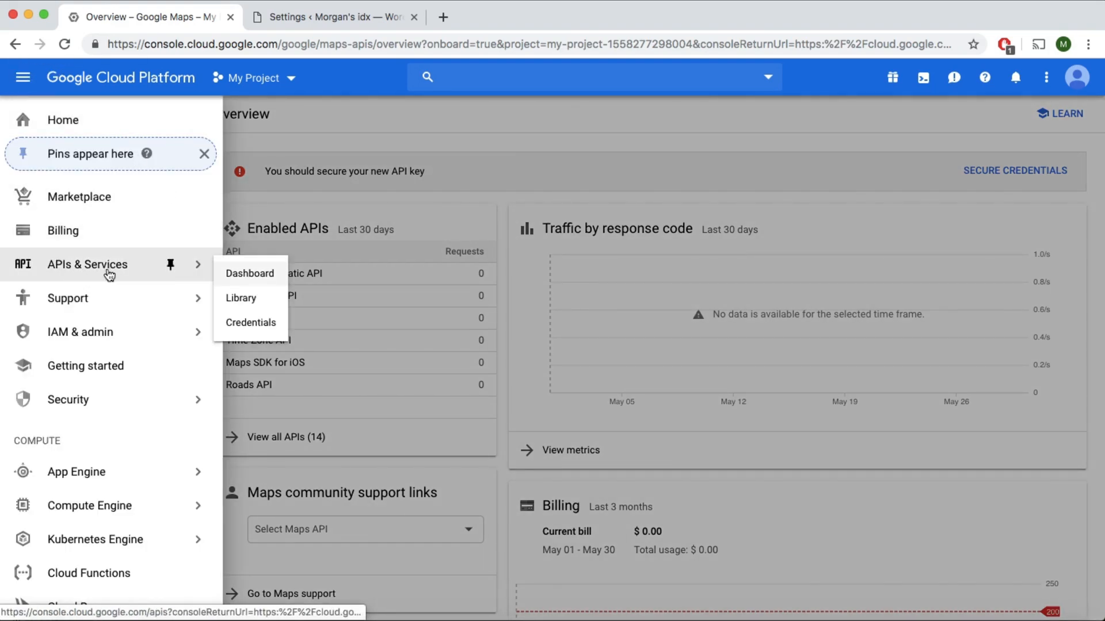
left_click(245, 325)
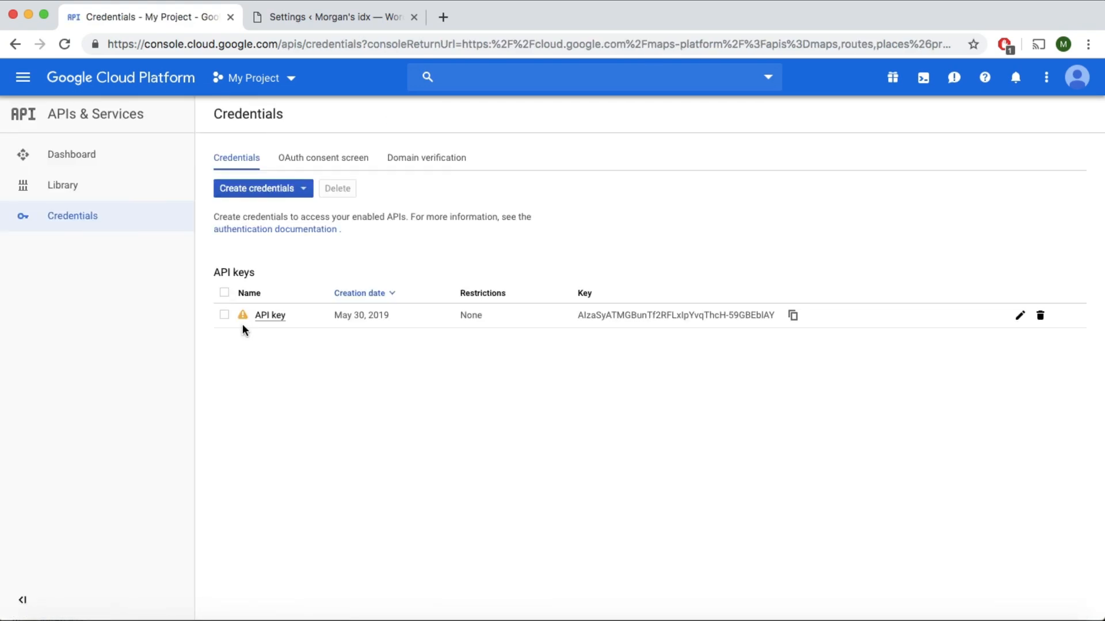
left_click(262, 192)
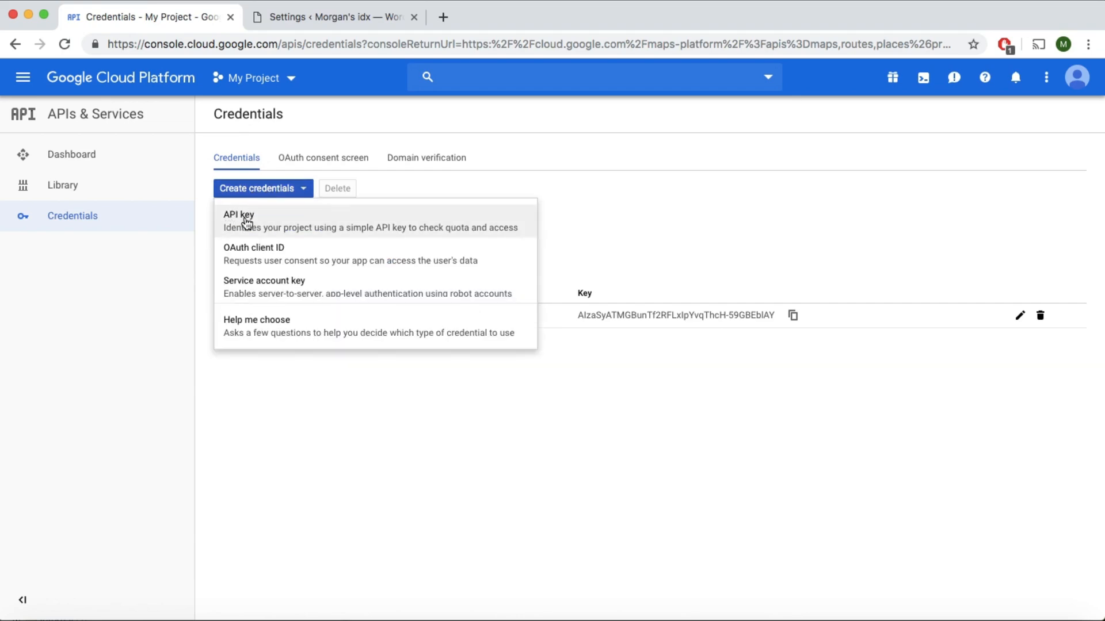
left_click(246, 222)
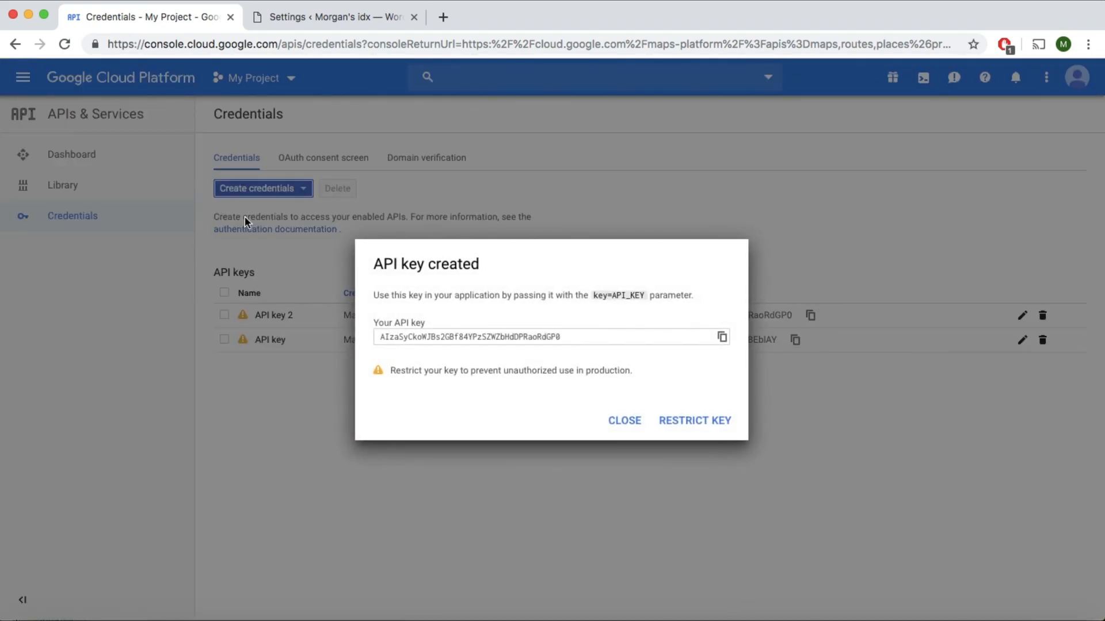
left_click(701, 423)
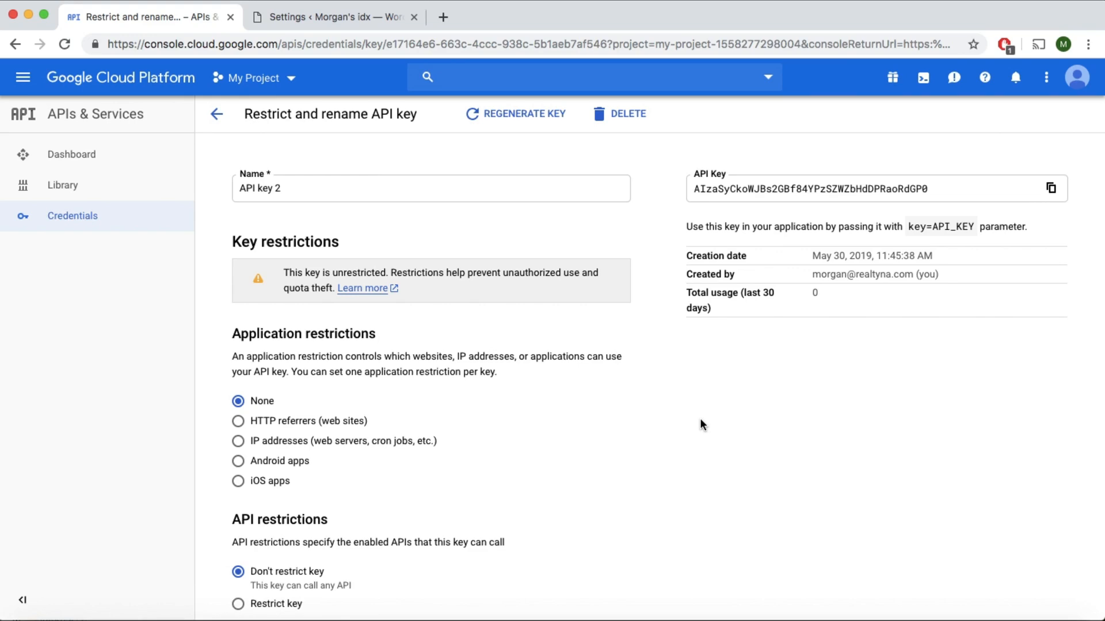
Restrict the new key to HTTP referrers (web sites) and add the referrer *.domain.com/*.
left_click(276, 428)
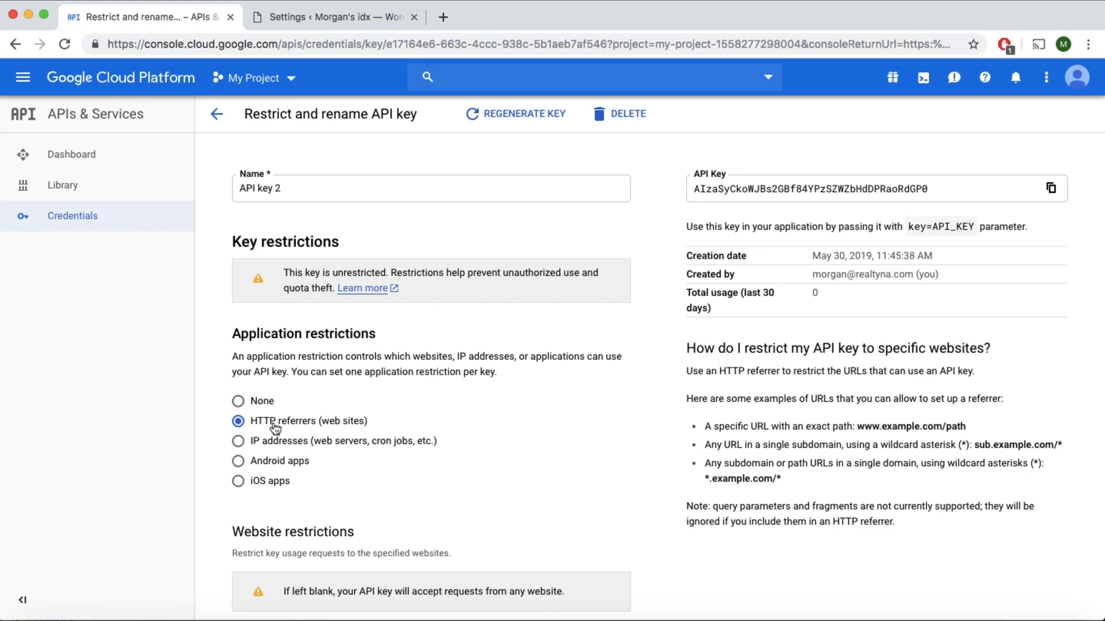
scroll(275, 427, "down", 5)
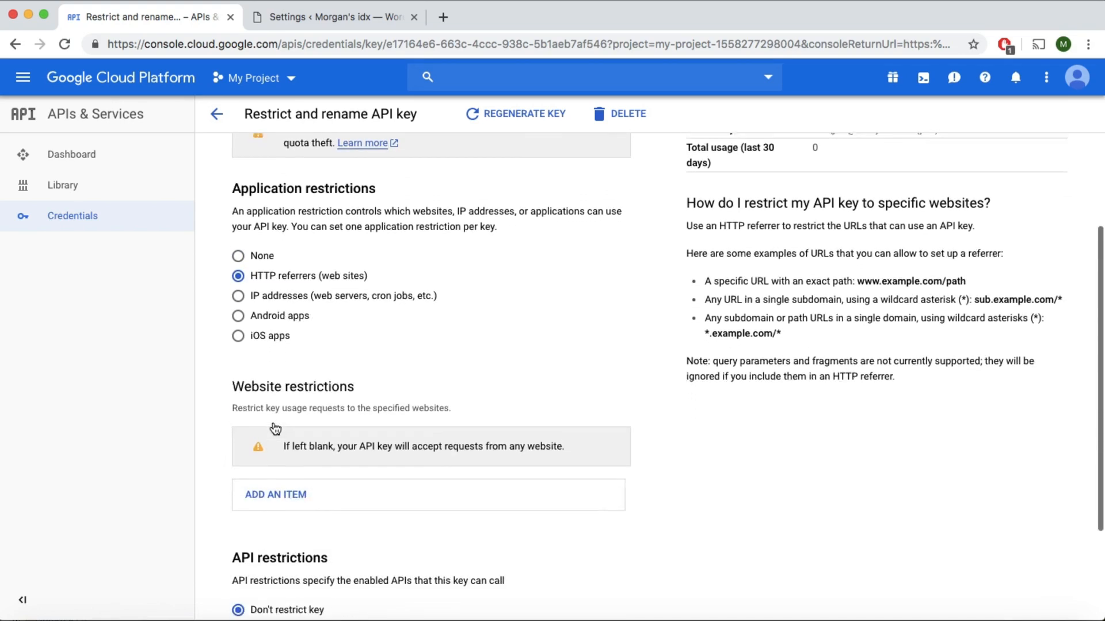
left_click(291, 451)
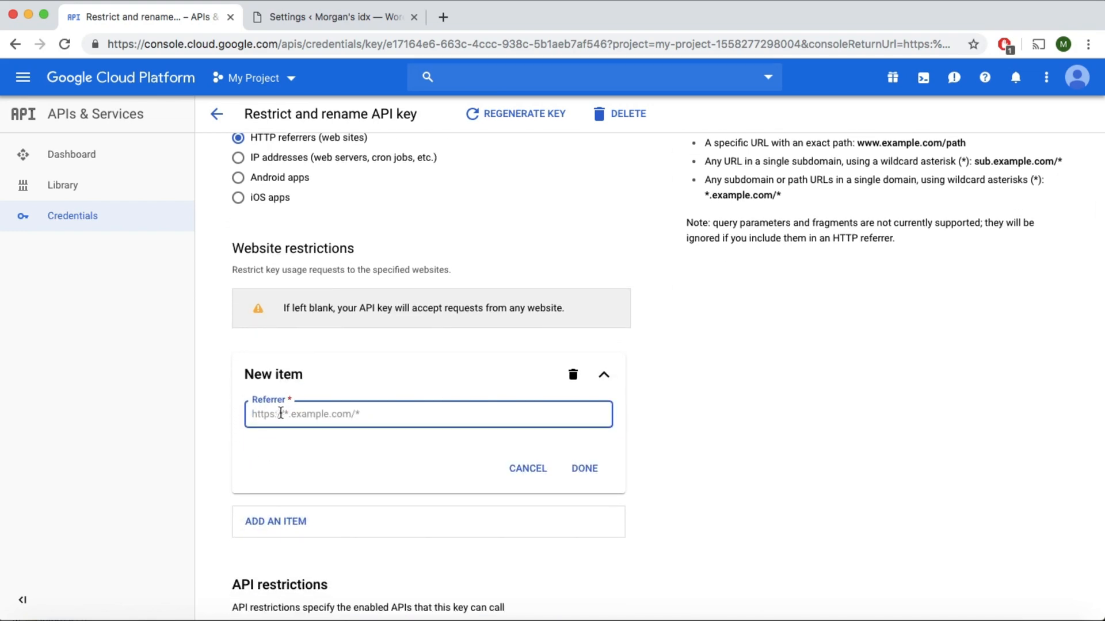
type("*")
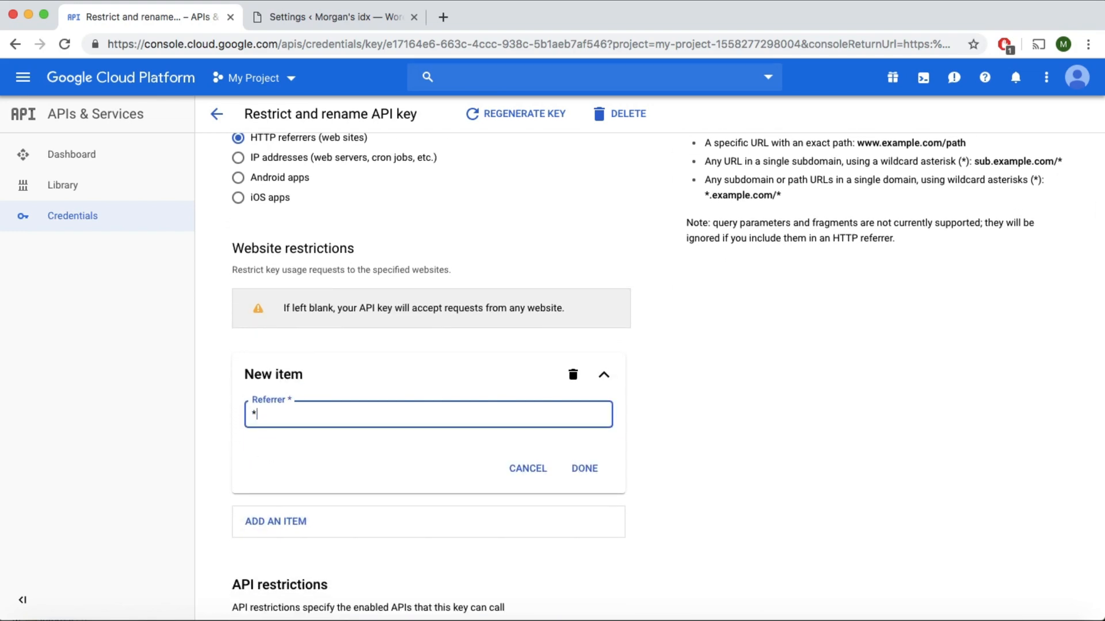
type(".domain.com/*")
left_click(256, 414)
type(".")
double_click(260, 414)
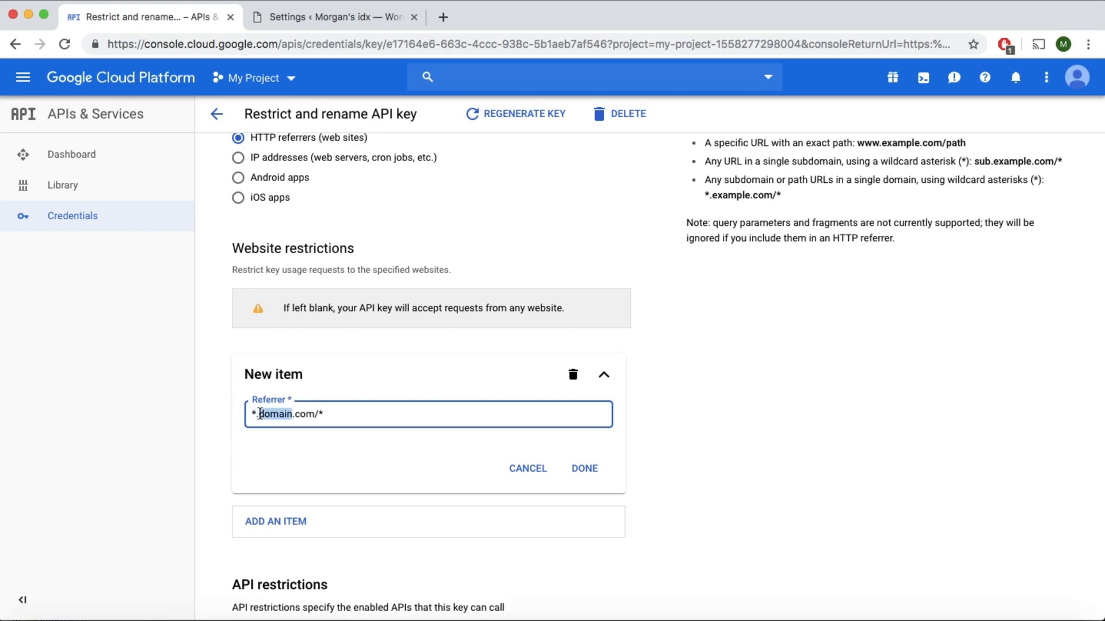
left_click(260, 414)
left_click_drag(316, 415, 323, 415)
left_click(328, 415)
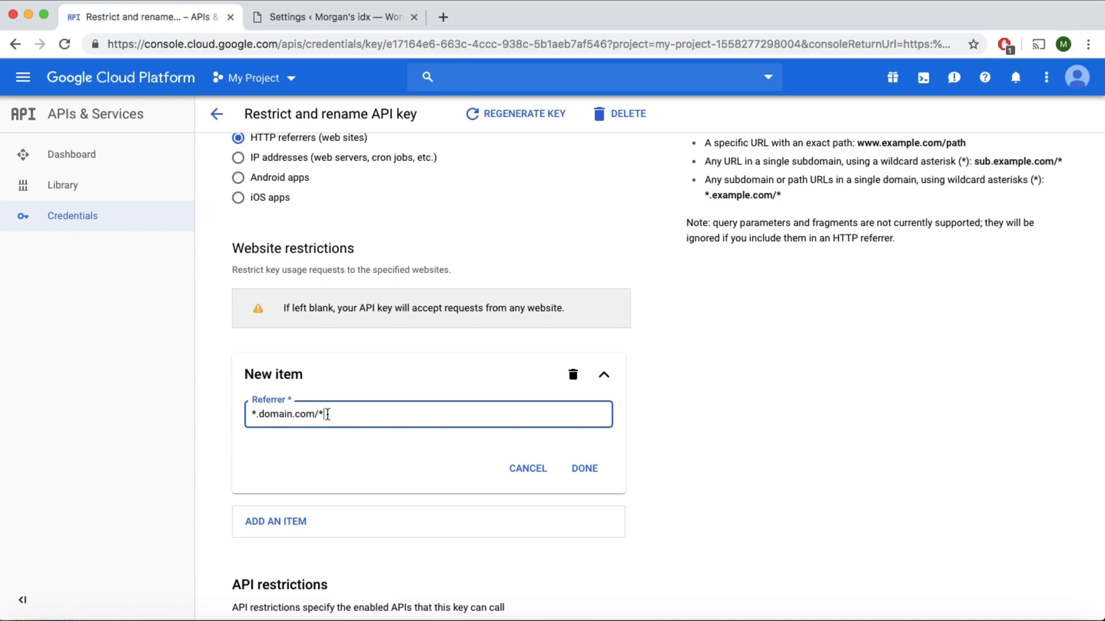
left_click(585, 469)
Add a second website restriction with the referrer *domain.com/*.
left_click(282, 389)
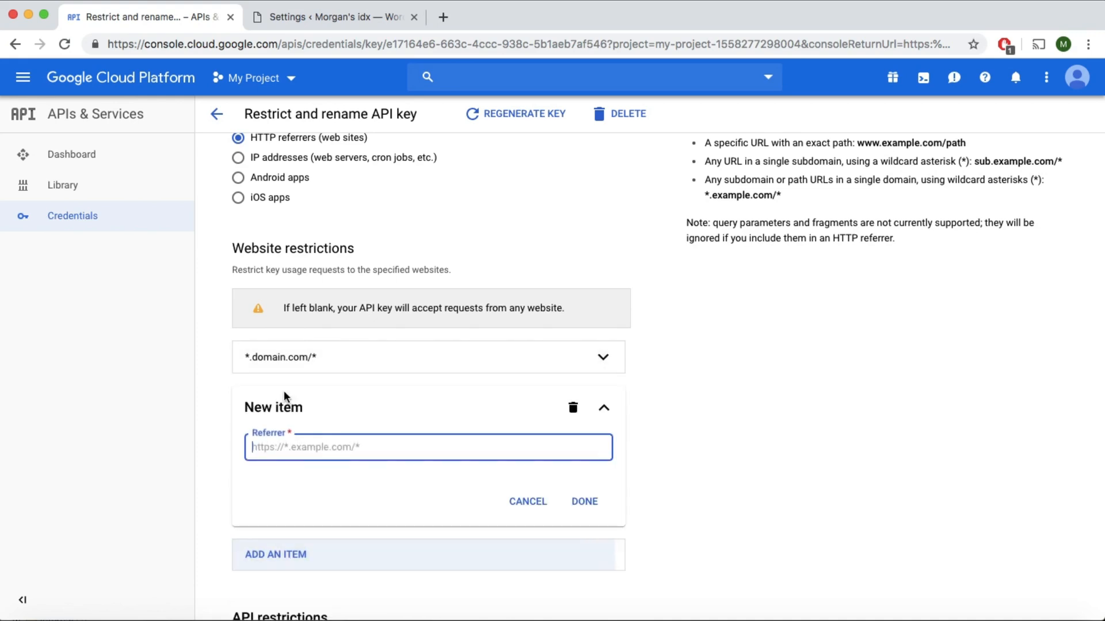
type("*")
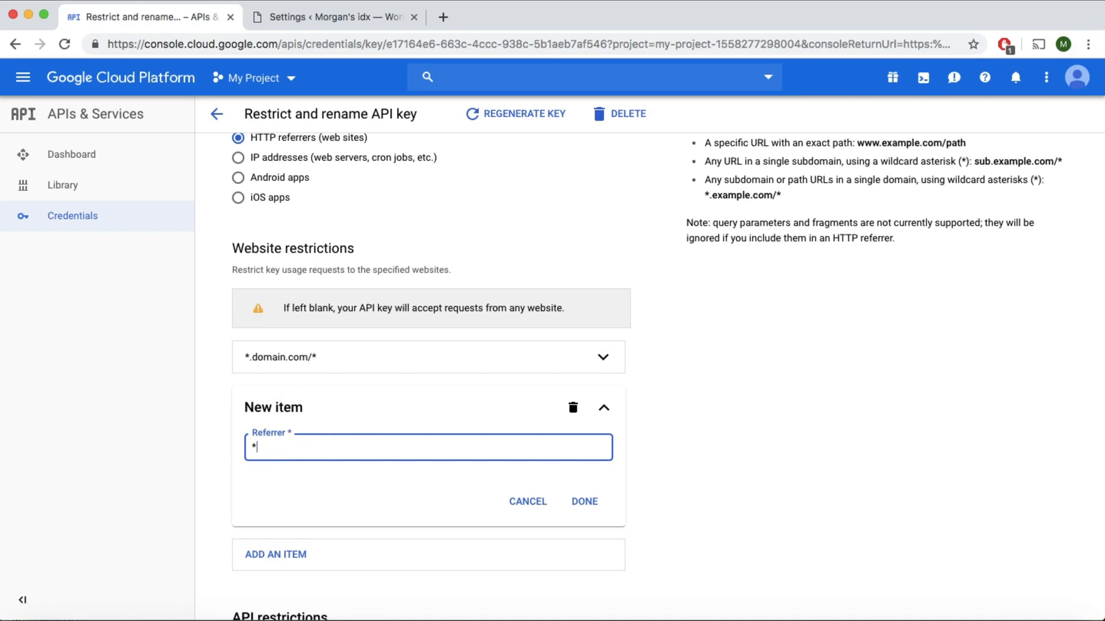
type("domain.com/*")
left_click(586, 502)
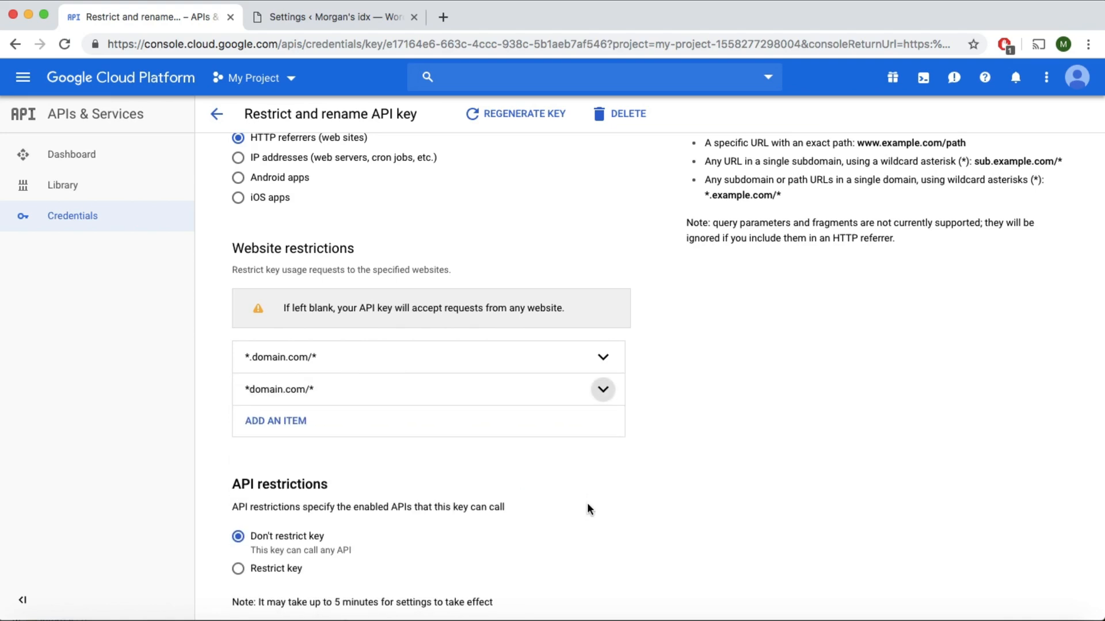
Restrict the key's API access to the Maps JavaScript API only and save the key restrictions.
scroll(587, 504, "down", 2)
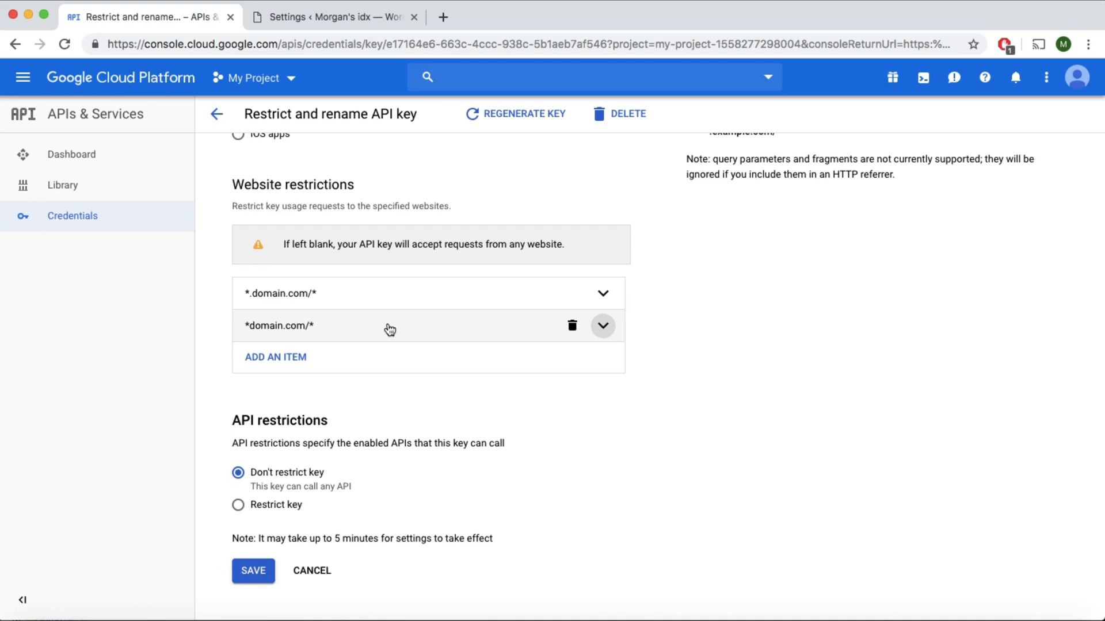
left_click(239, 507)
scroll(242, 514, "down", 3)
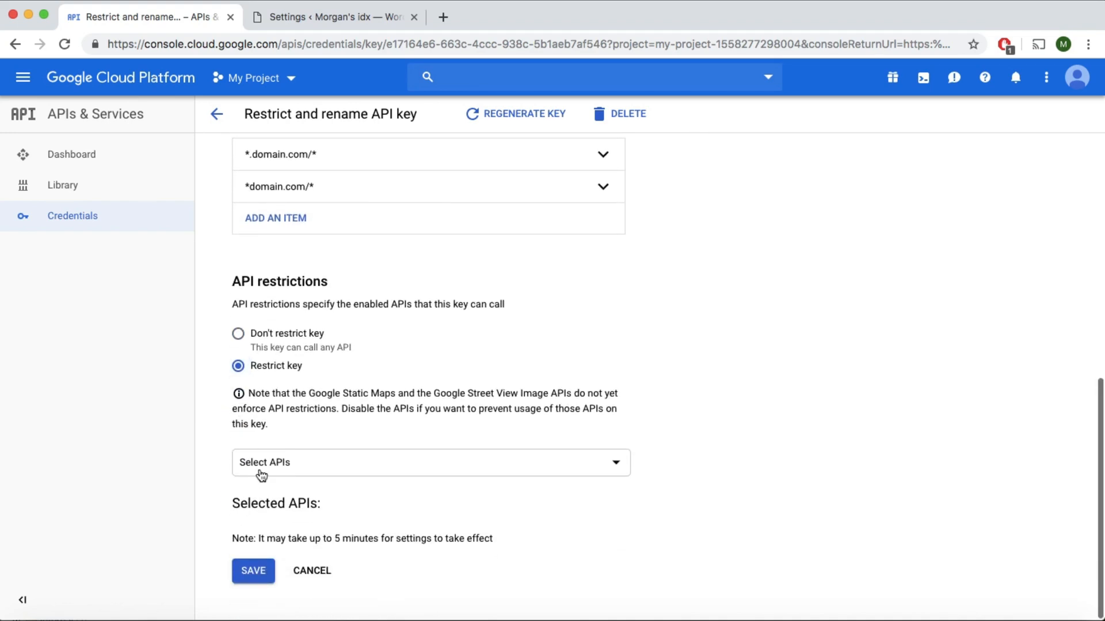
left_click(259, 474)
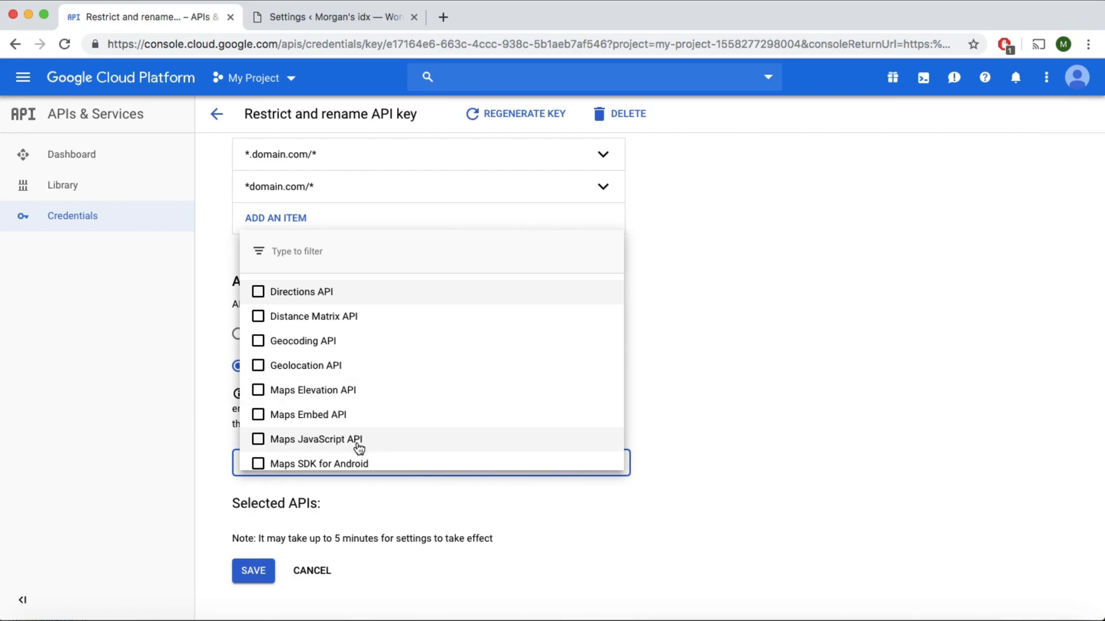
left_click(260, 442)
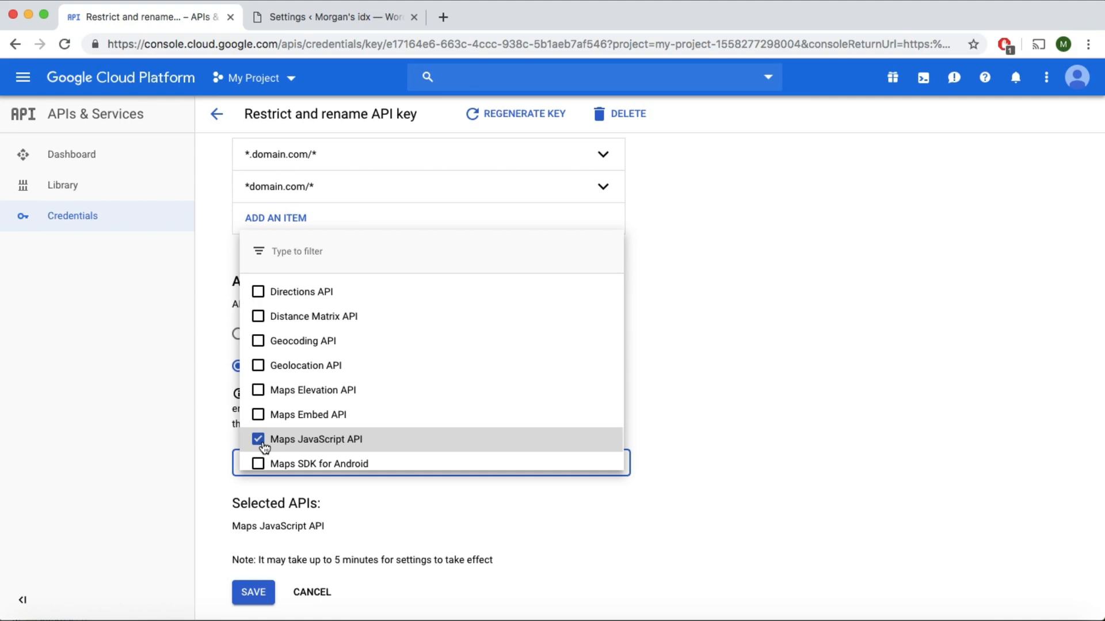
left_click(386, 486)
scroll(386, 486, "down", 1)
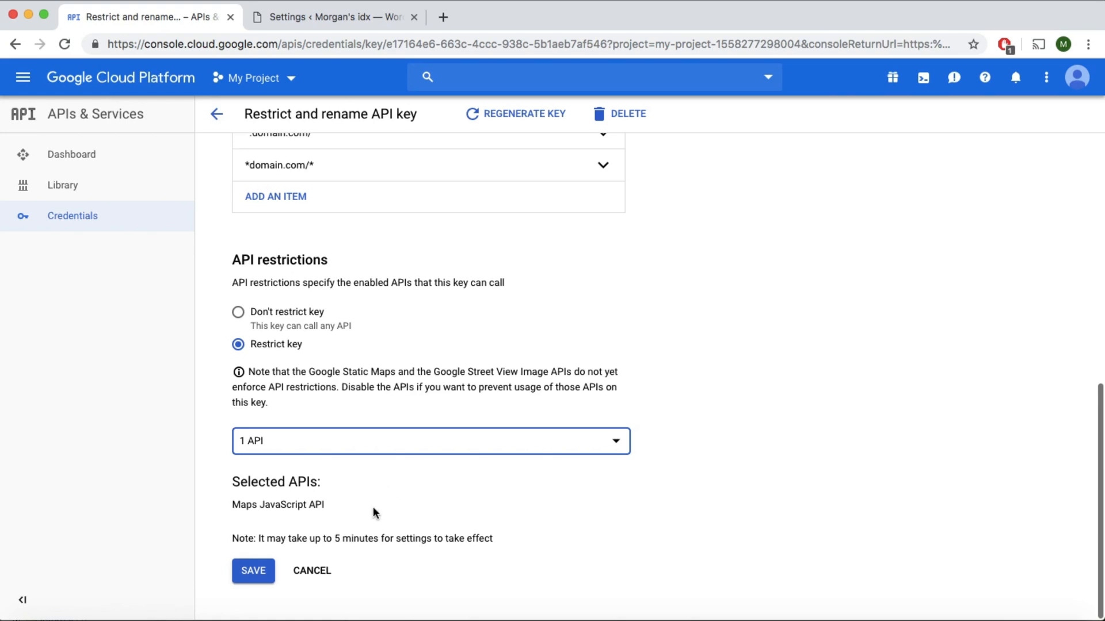
left_click(254, 575)
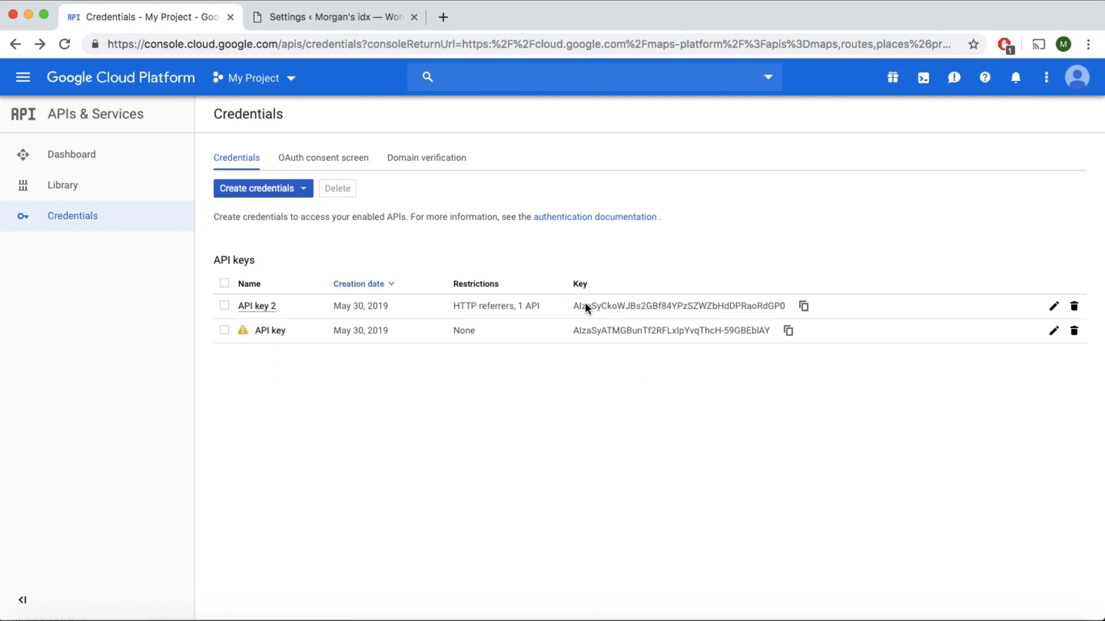
Copy API key 2 from the Google Cloud credentials and paste it as the client-side Google API key in the WordPress WPL global settings.
triple_click(656, 302)
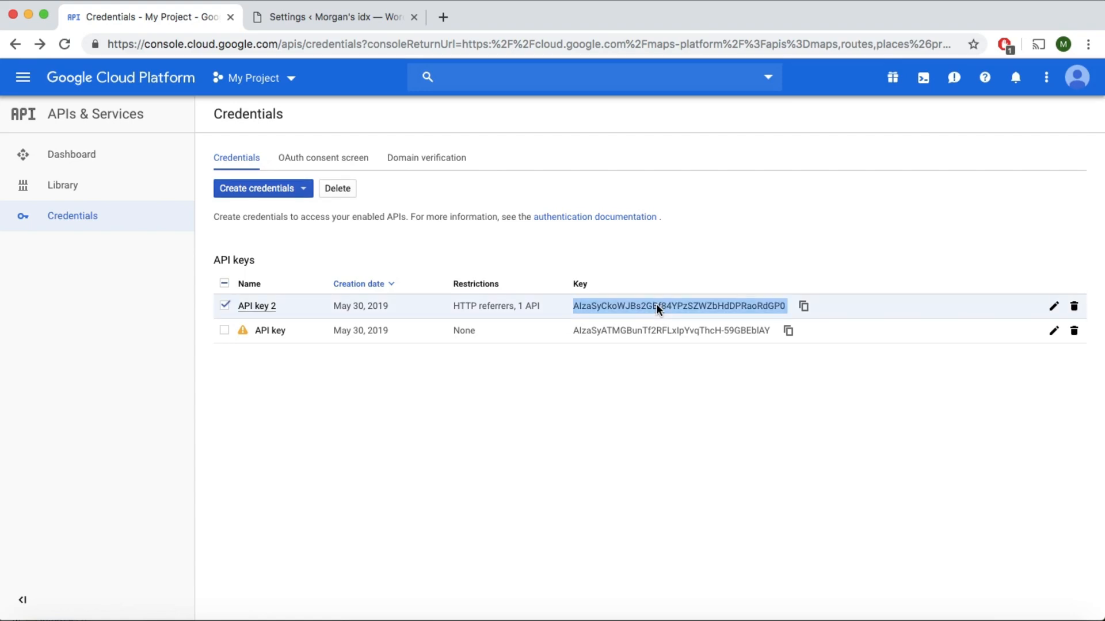
left_click(804, 308)
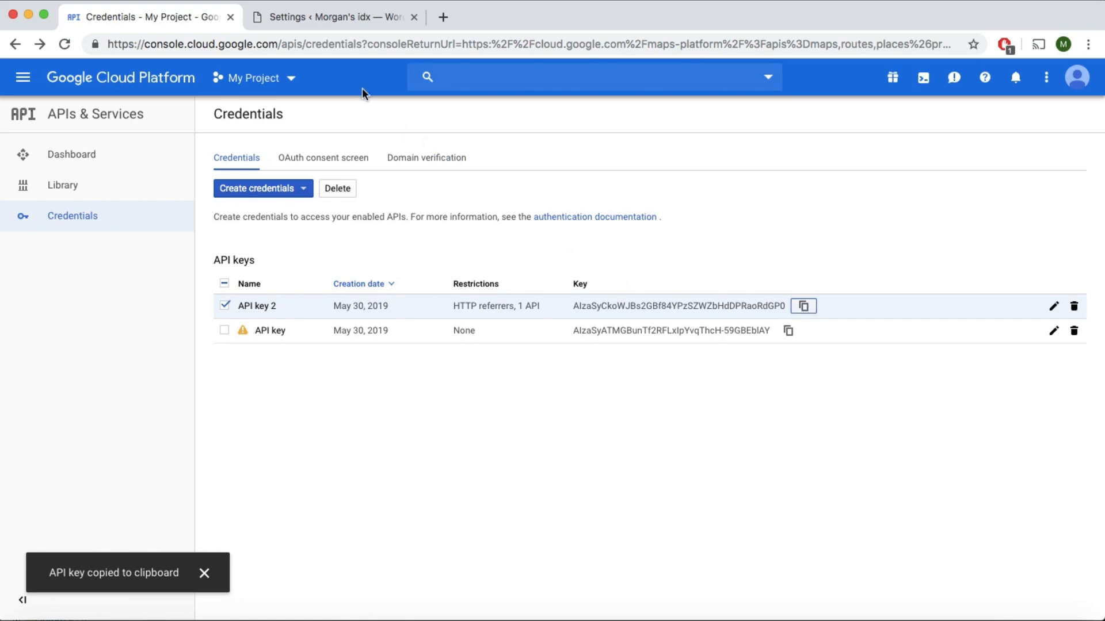
left_click(313, 16)
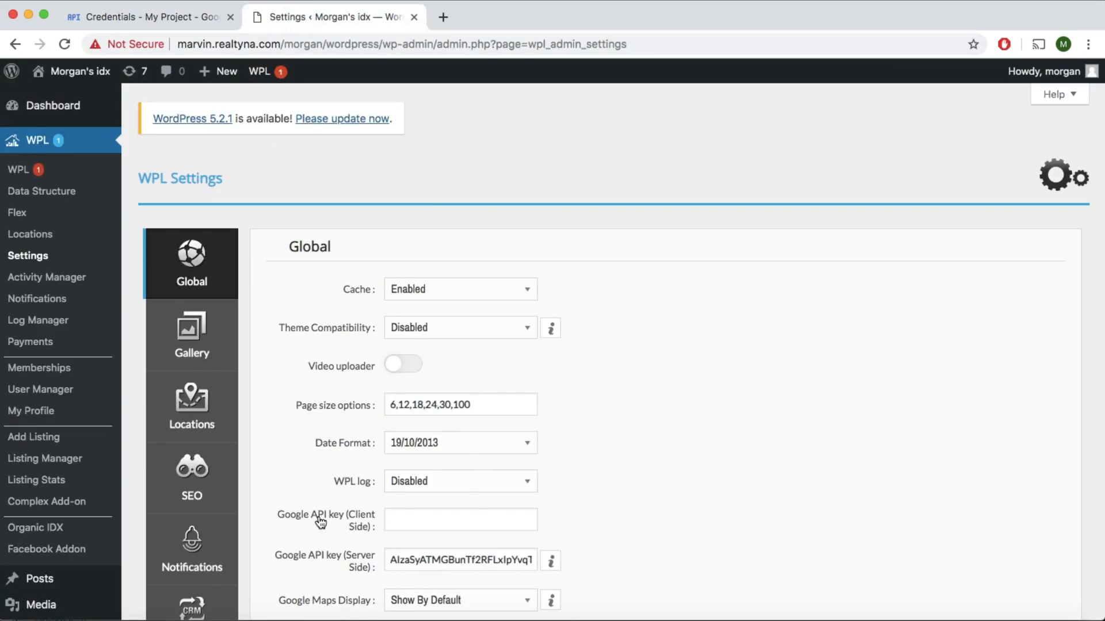
left_click(406, 518)
key("super+v")
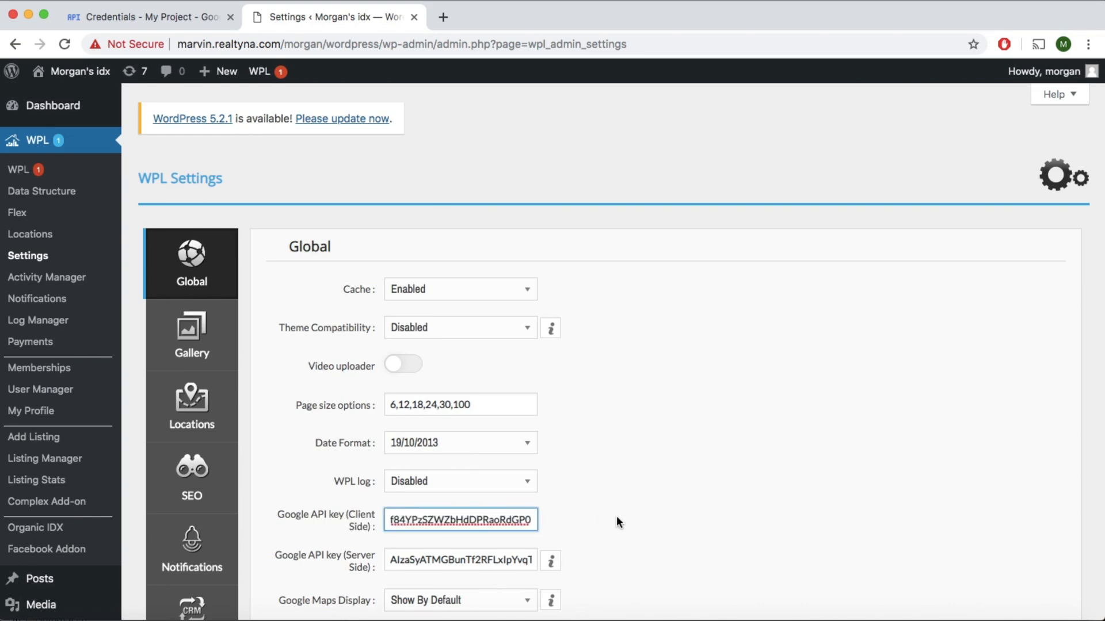
left_click(616, 517)
scroll(617, 522, "down", 3)
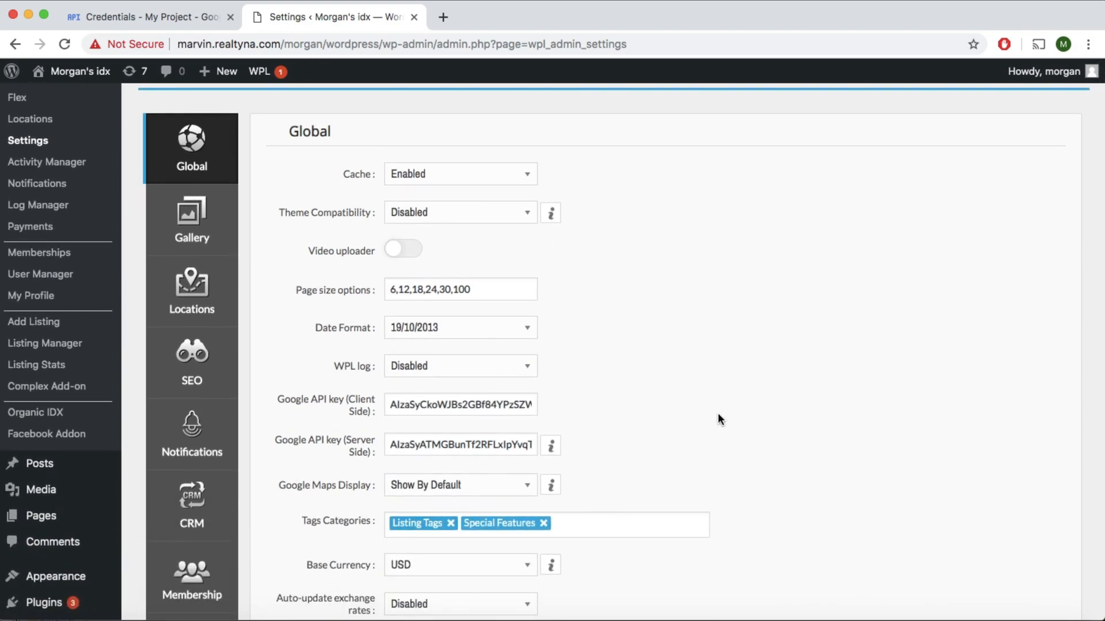
scroll(717, 415, "up", 2)
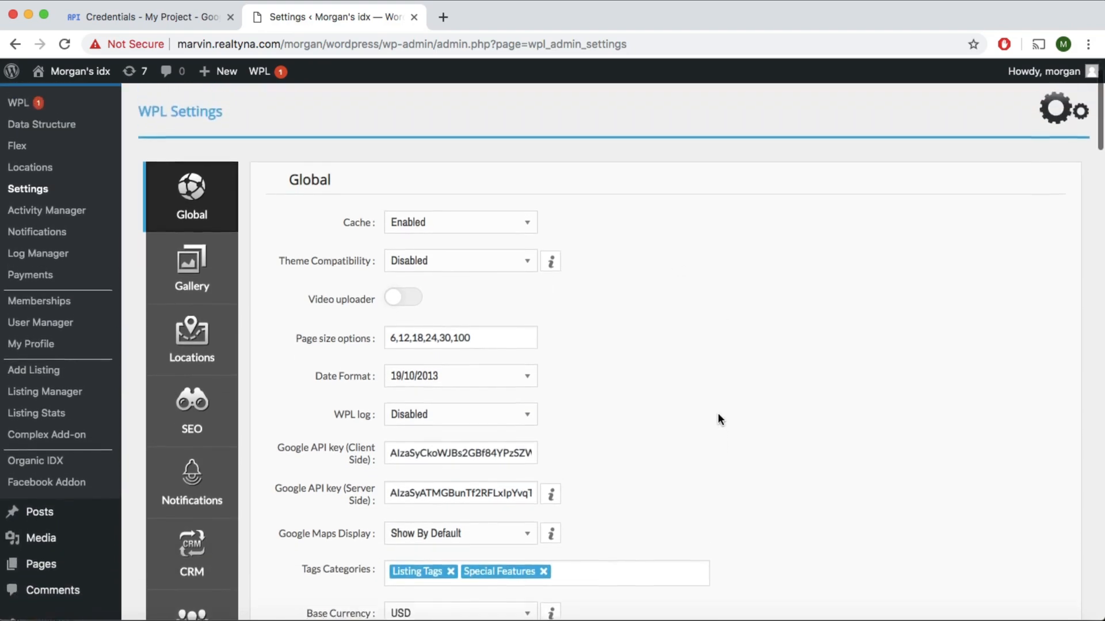
scroll(718, 413, "up", 1)
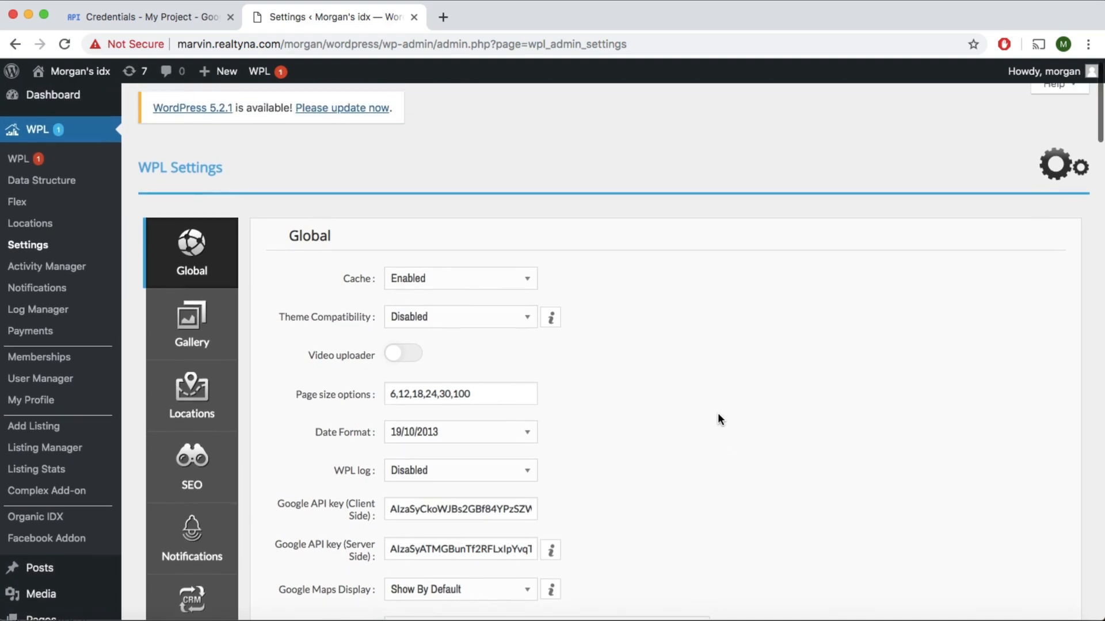